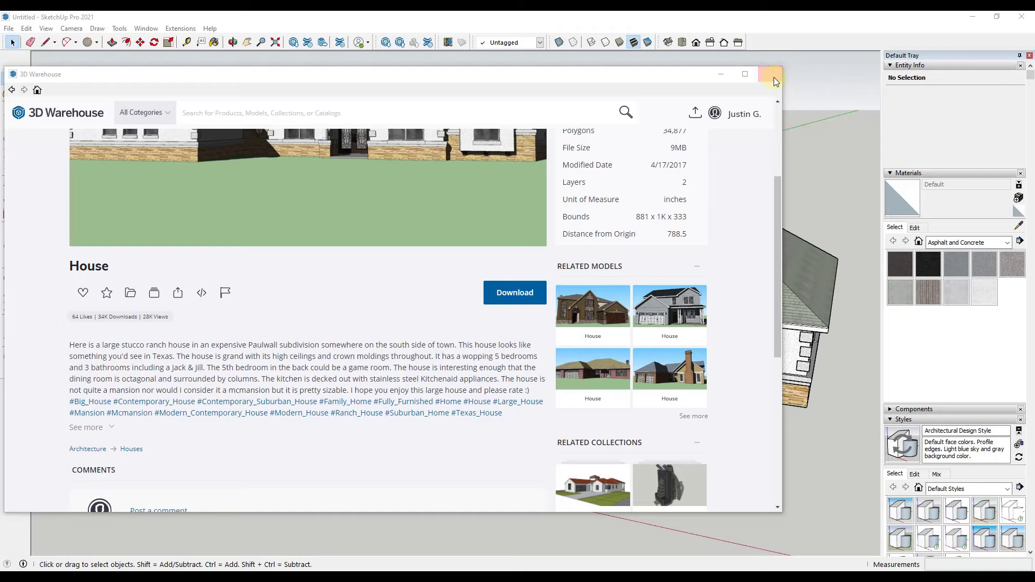
Step: Close the 3D Warehouse window to return to the imported house model
{"action": "left_click", "coordinate": [774, 77]}
{"action": "scroll", "coordinate": [548, 277], "scroll_direction": "down", "scroll_amount": 3}
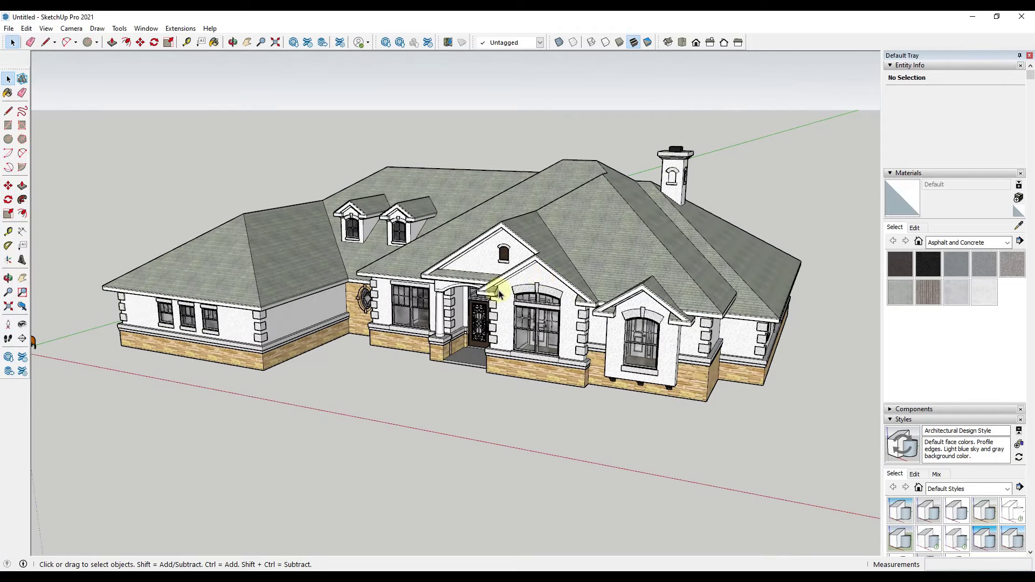
{"action": "mouse_move", "coordinate": [495, 291]}
{"action": "middle_mouse_down"}
{"action": "mouse_move", "coordinate": [478, 240]}
{"action": "mouse_move", "coordinate": [483, 301]}
{"action": "middle_mouse_up"}
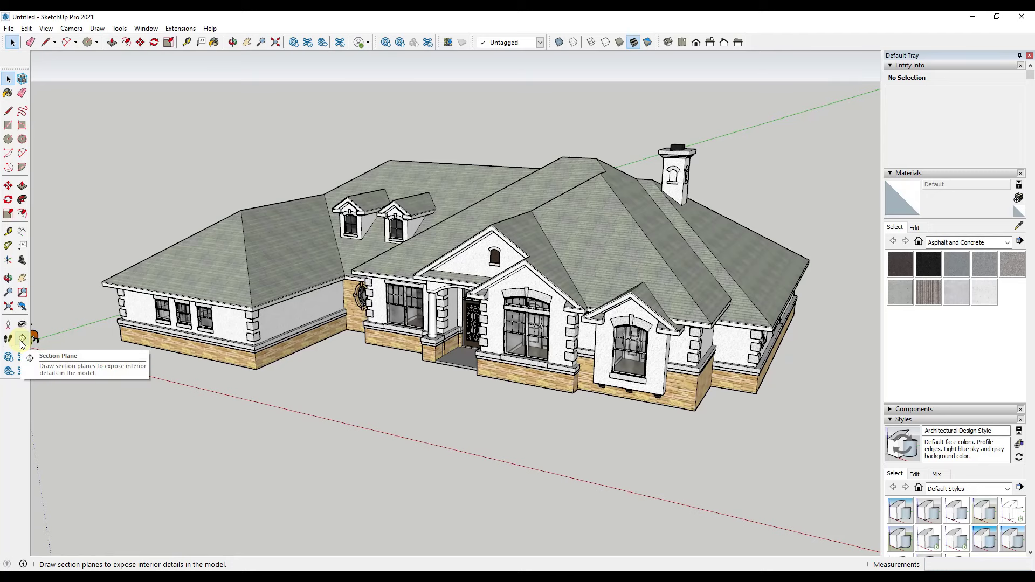
Step: Place a horizontal section plane through the house at front window height, keeping the default name and symbol
{"action": "left_click", "coordinate": [120, 29]}
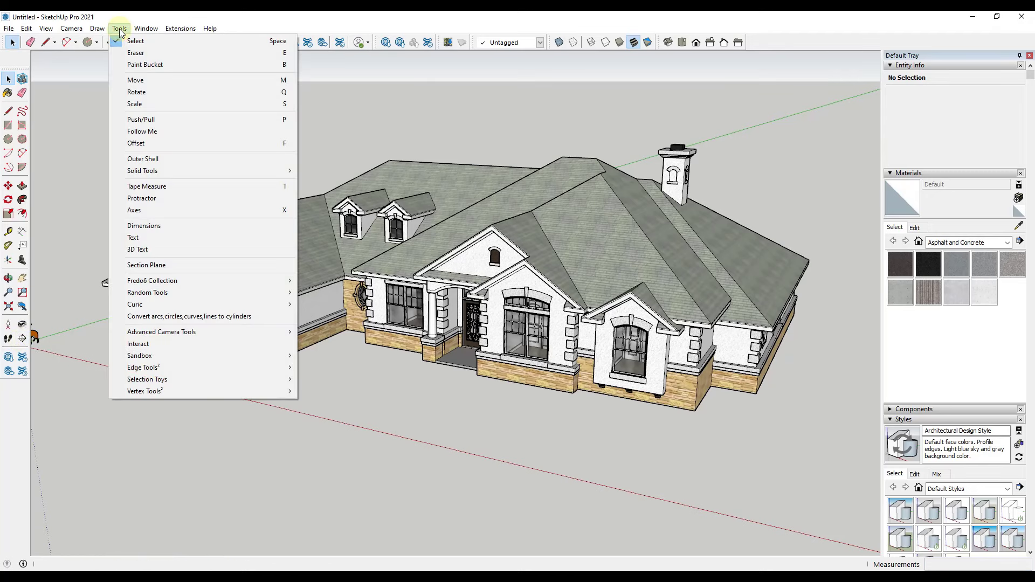
{"action": "left_click", "coordinate": [146, 265]}
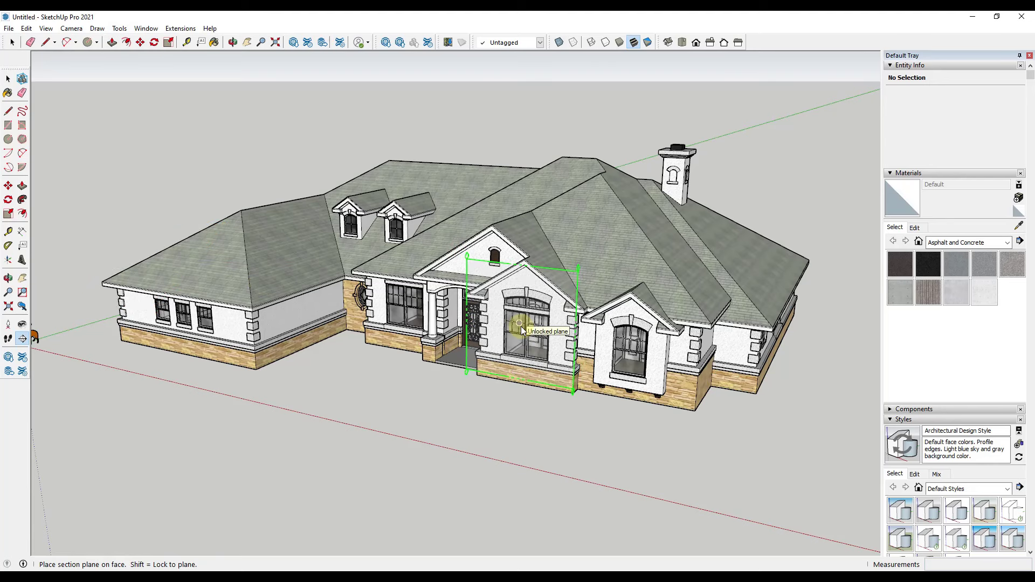
{"action": "key", "text": "Up"}
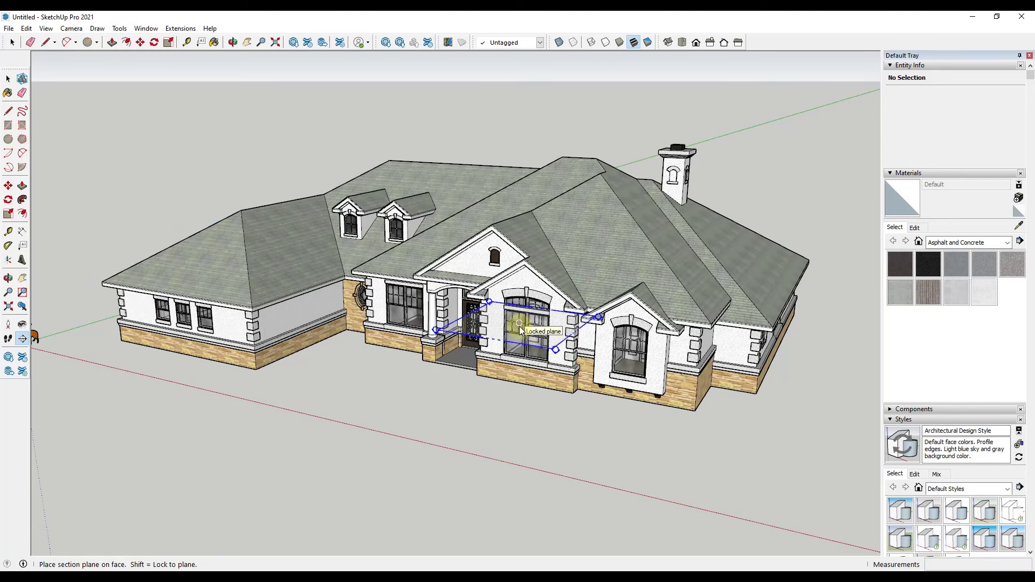
{"action": "left_click", "coordinate": [519, 326]}
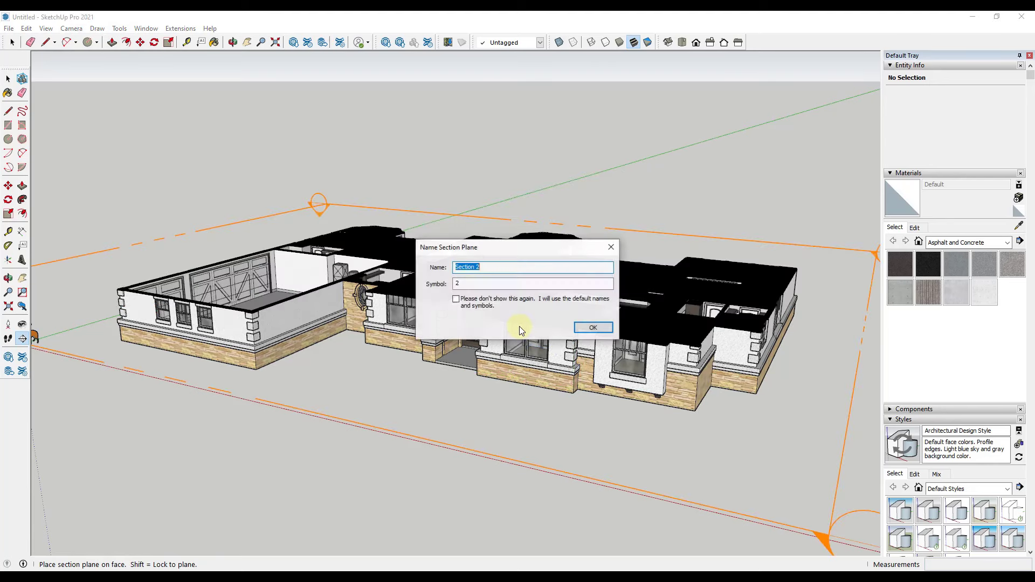
{"action": "left_click", "coordinate": [592, 328]}
Step: Move the horizontal section plane down so it cuts the house walls at a lower height
{"action": "middle_click_drag", "start_coordinate": [475, 240], "coordinate": [539, 328]}
{"action": "scroll", "coordinate": [407, 263], "scroll_direction": "down", "scroll_amount": 2}
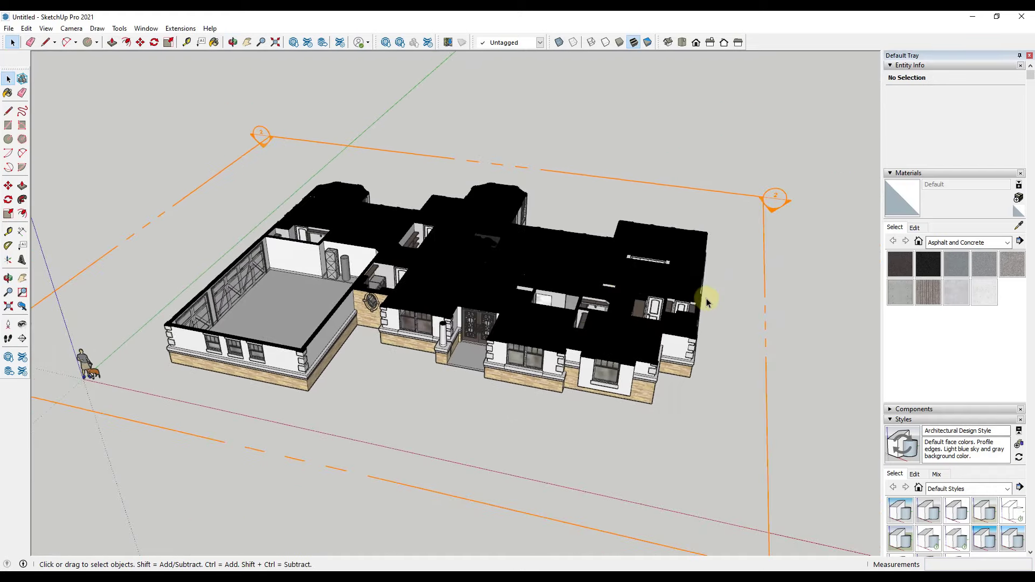
{"action": "scroll", "coordinate": [462, 277], "scroll_direction": "up", "scroll_amount": 3}
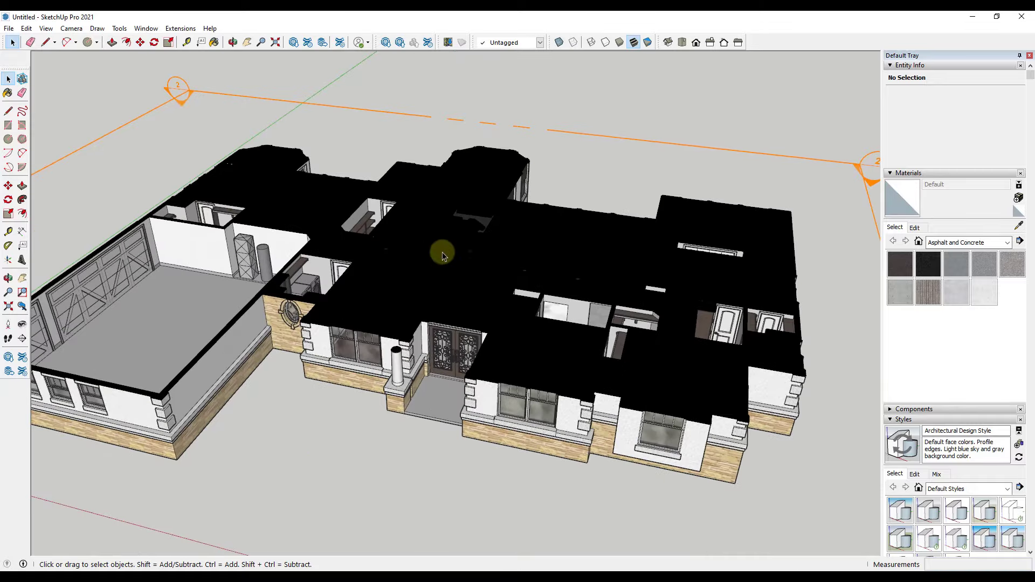
{"action": "middle_click_drag", "start_coordinate": [483, 260], "coordinate": [519, 224]}
{"action": "scroll", "coordinate": [519, 224], "scroll_direction": "down", "scroll_amount": 4}
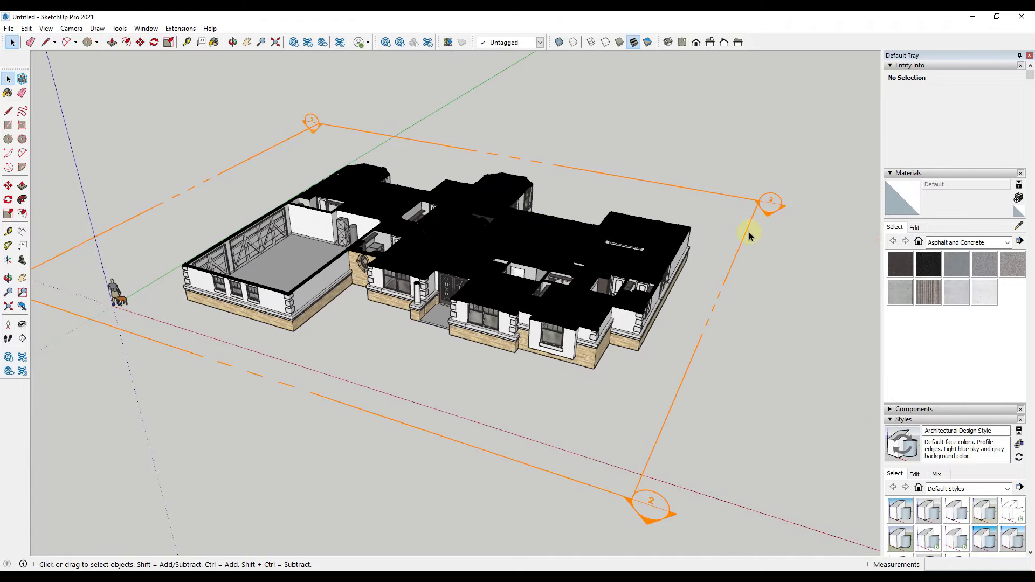
{"action": "left_click", "coordinate": [746, 233]}
{"action": "key", "text": "m"}
{"action": "left_click", "coordinate": [744, 229]}
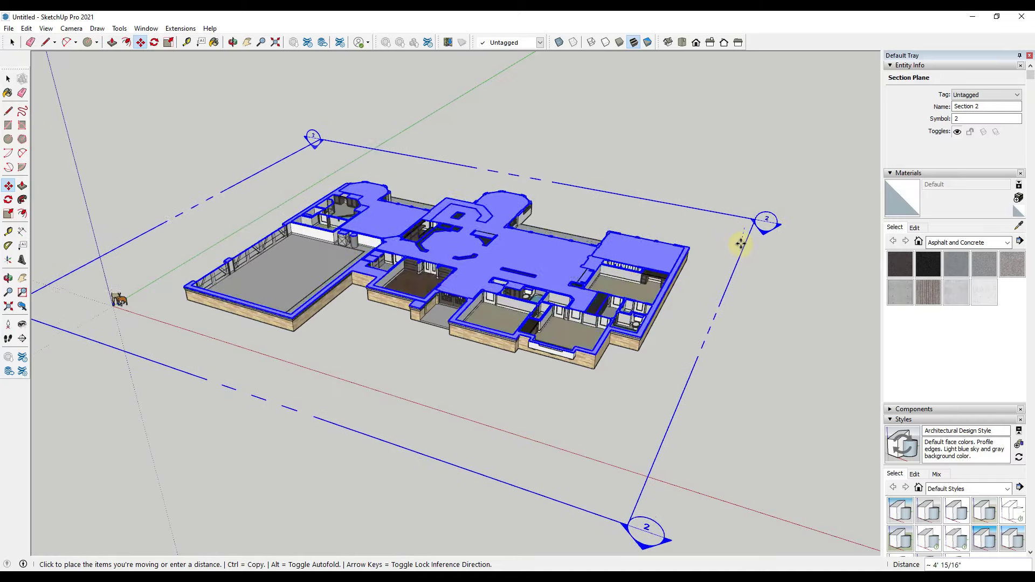
{"action": "left_click", "coordinate": [720, 229]}
{"action": "key", "text": "space"}
{"action": "left_click", "coordinate": [663, 171]}
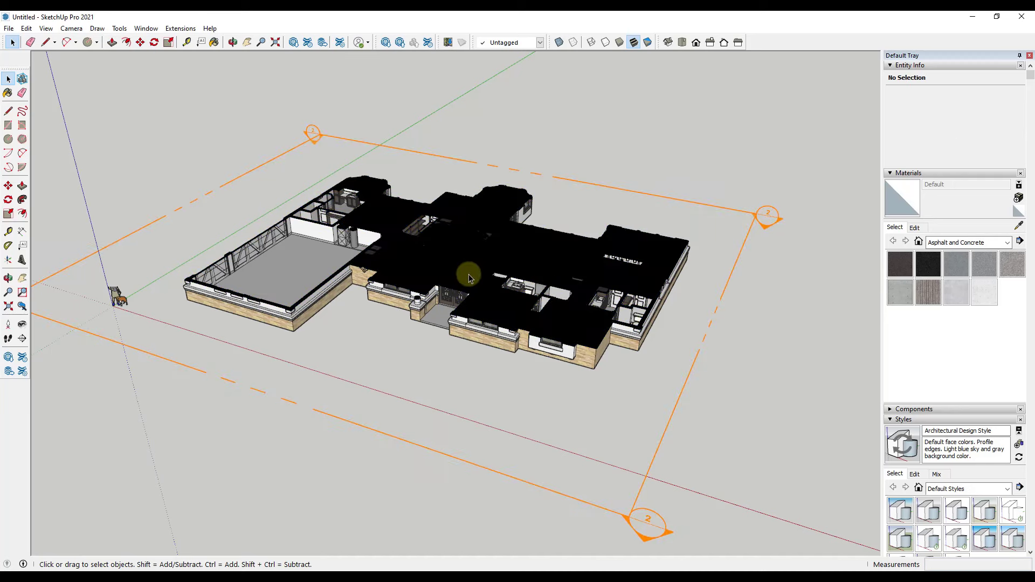
Step: Turn off the section fill display so the rooms below the cut are exposed
{"action": "scroll", "coordinate": [467, 261], "scroll_direction": "up", "scroll_amount": 2}
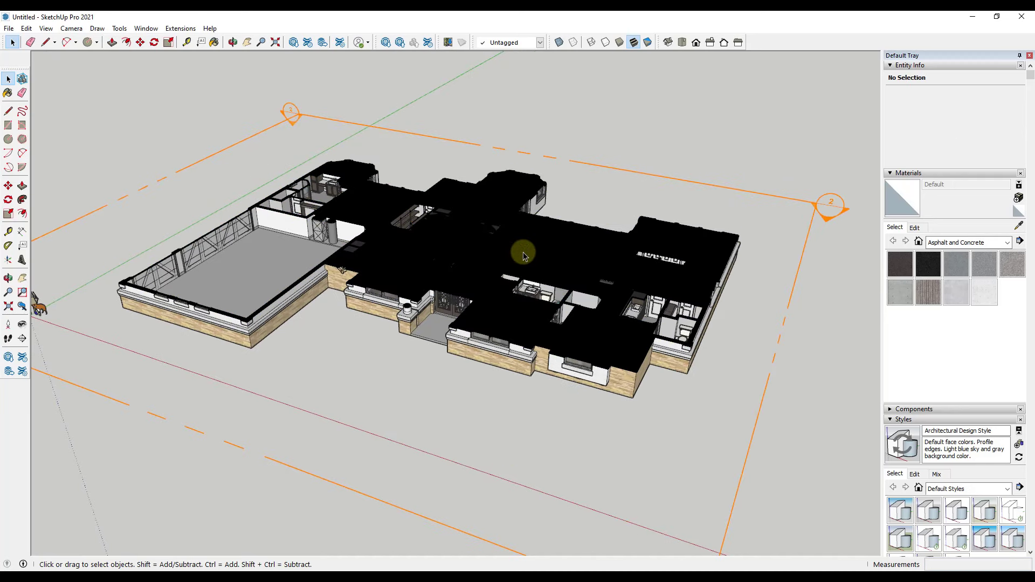
{"action": "left_click", "coordinate": [71, 29]}
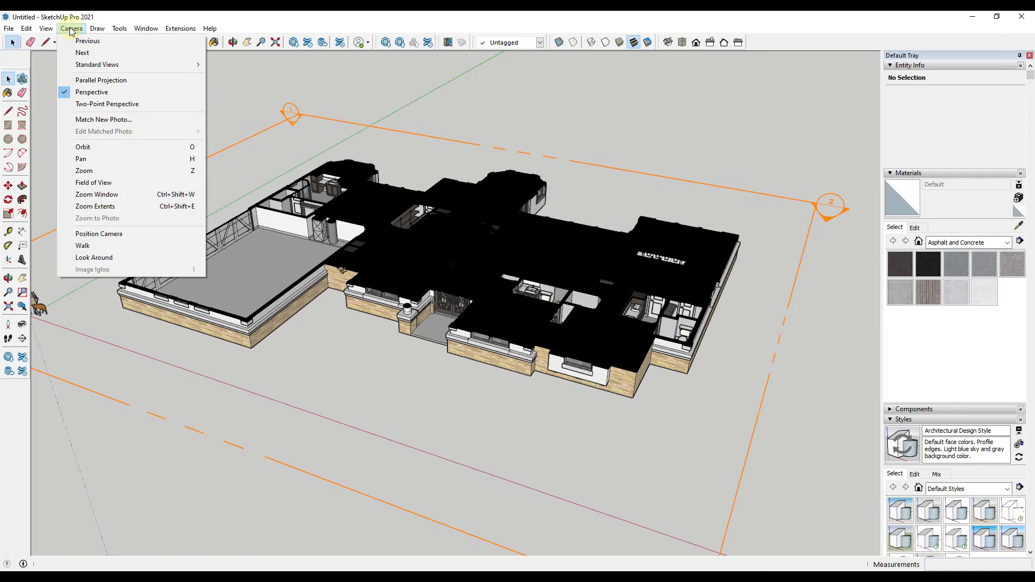
{"action": "mouse_move", "coordinate": [48, 33]}
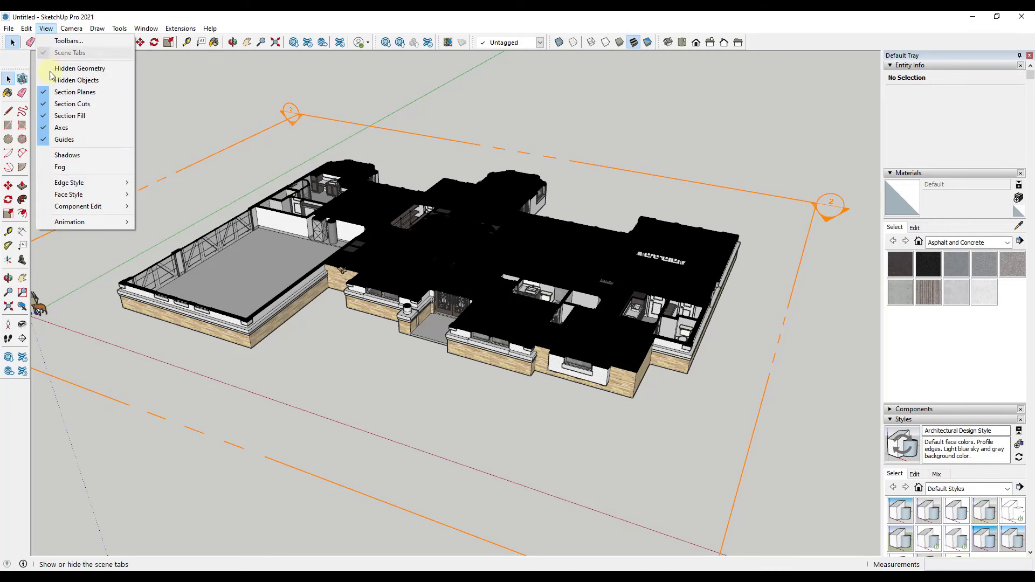
{"action": "left_click", "coordinate": [74, 120]}
{"action": "middle_click_drag", "start_coordinate": [474, 259], "coordinate": [437, 232]}
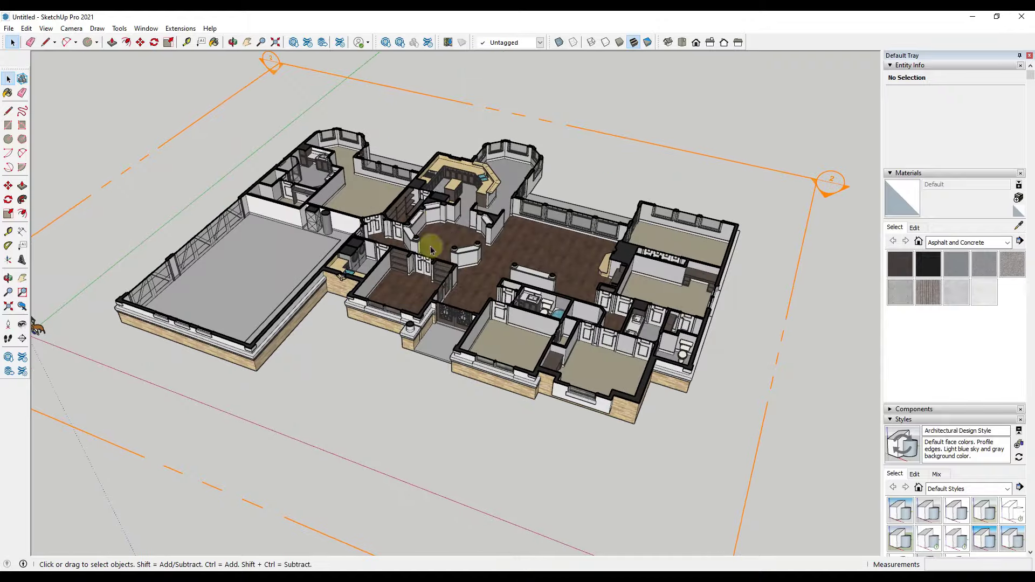
Step: Hide the section plane outline while keeping the section cut through the house active
{"action": "scroll", "coordinate": [436, 230], "scroll_direction": "up", "scroll_amount": 3}
{"action": "scroll", "coordinate": [434, 213], "scroll_direction": "up", "scroll_amount": 2}
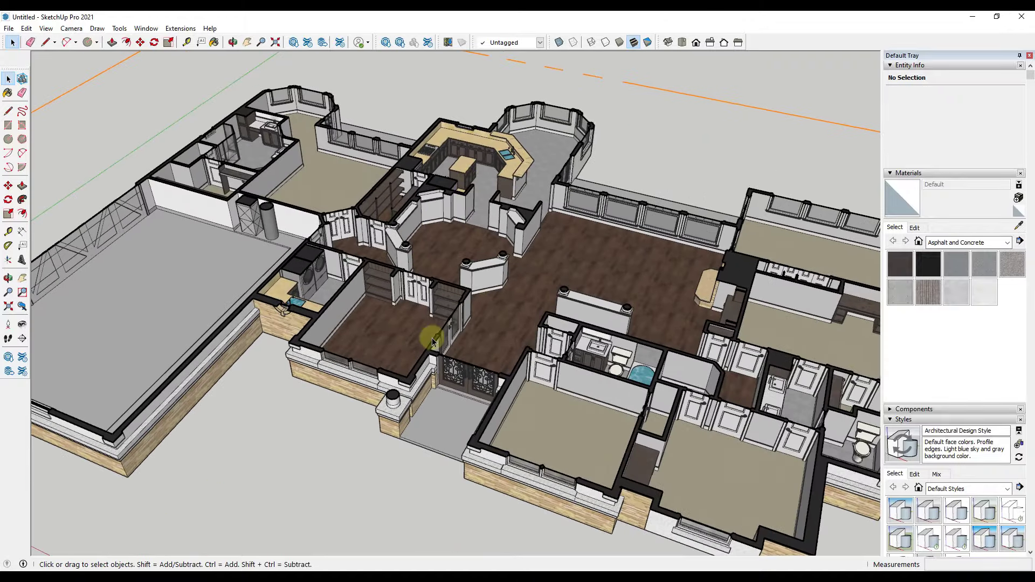
{"action": "scroll", "coordinate": [539, 250], "scroll_direction": "down", "scroll_amount": 4}
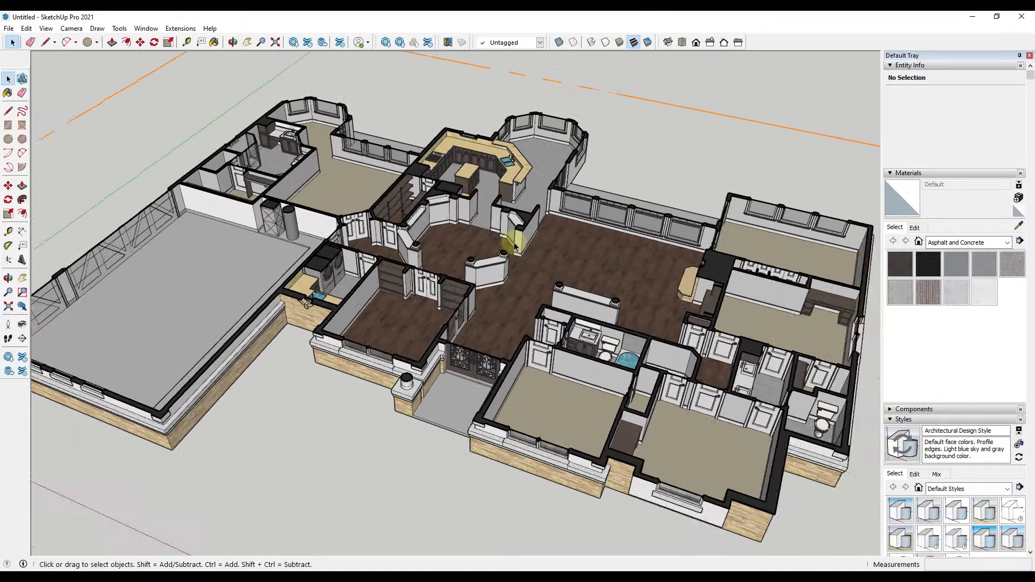
{"action": "left_click", "coordinate": [71, 28]}
{"action": "mouse_move", "coordinate": [46, 28]}
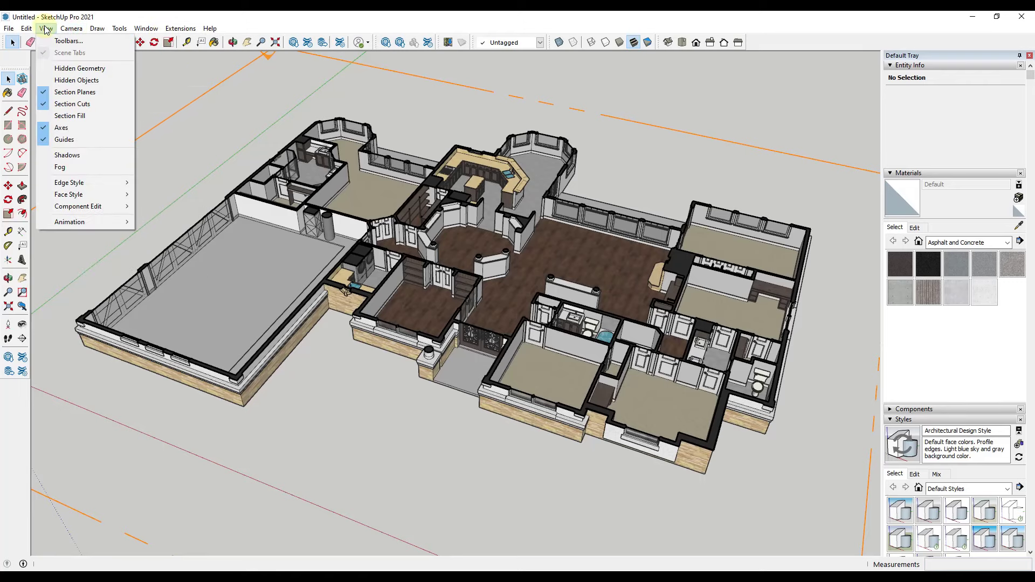
{"action": "left_click", "coordinate": [67, 92]}
{"action": "scroll", "coordinate": [441, 246], "scroll_direction": "down", "scroll_amount": 3}
{"action": "mouse_move", "coordinate": [416, 213]}
{"action": "middle_mouse_down"}
{"action": "mouse_move", "coordinate": [473, 369]}
{"action": "mouse_move", "coordinate": [377, 157]}
{"action": "mouse_move", "coordinate": [430, 224]}
{"action": "middle_mouse_up"}
{"action": "scroll", "coordinate": [491, 279], "scroll_direction": "up", "scroll_amount": 2}
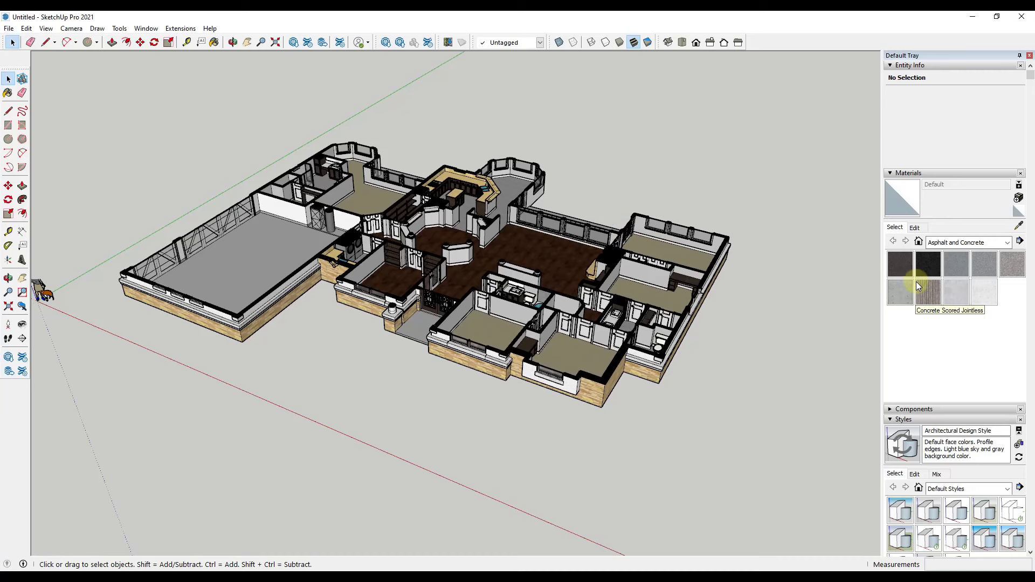
Step: Apply the Construction Documentation Style from the default styles to the model
{"action": "left_click", "coordinate": [956, 510]}
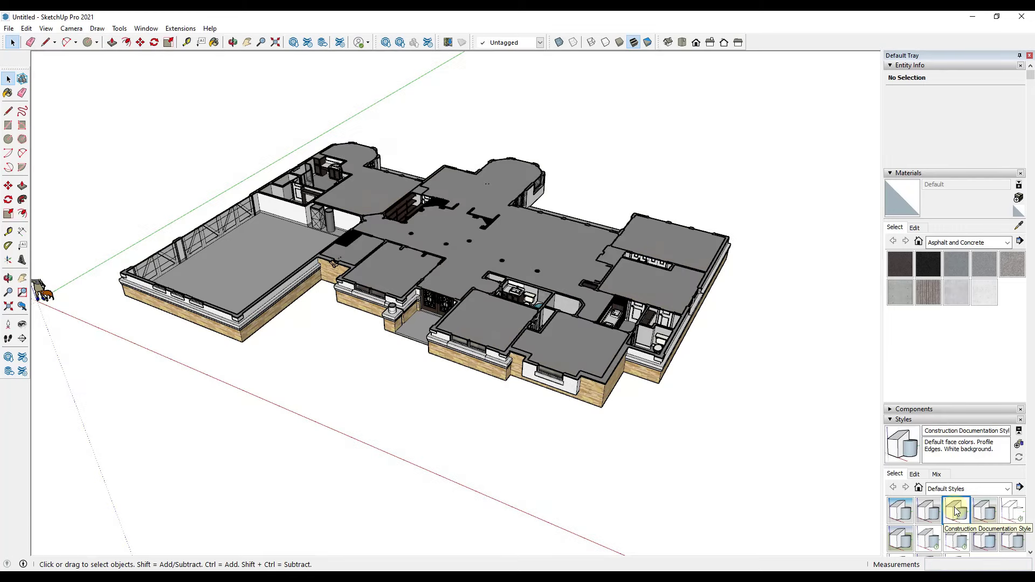
{"action": "scroll", "coordinate": [960, 363], "scroll_direction": "down", "scroll_amount": 6}
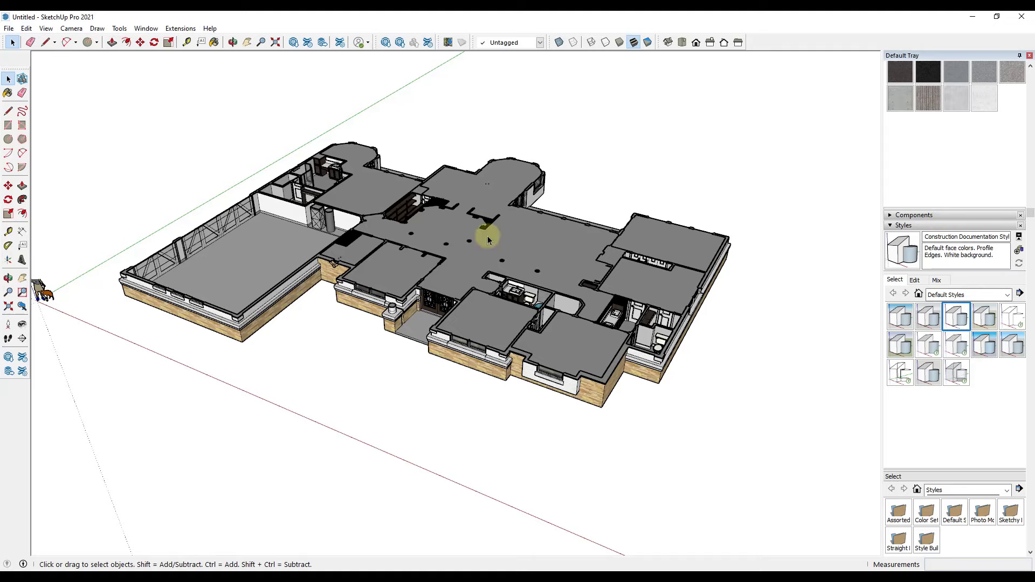
{"action": "middle_click_drag", "start_coordinate": [369, 203], "coordinate": [492, 213]}
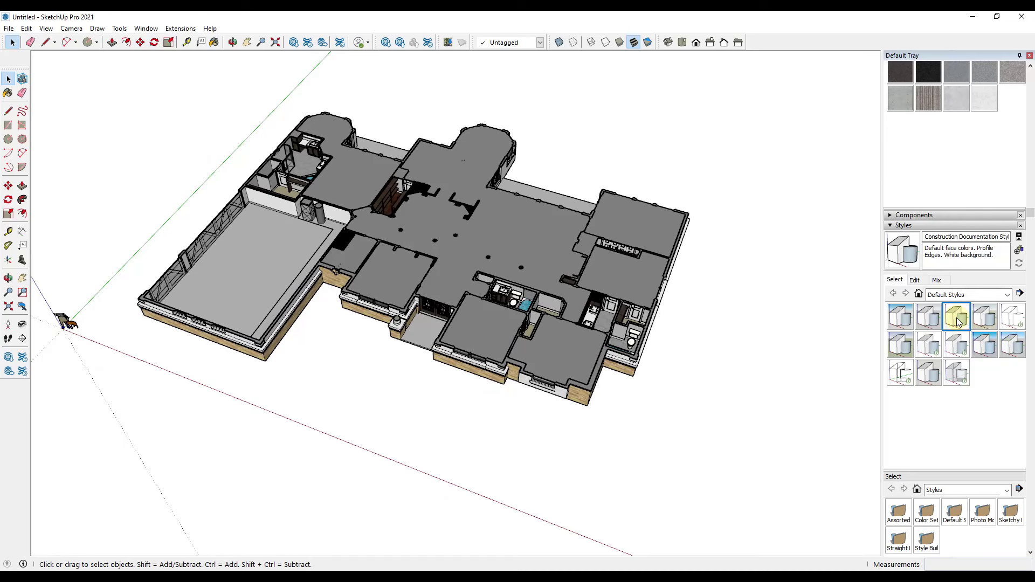
Step: Open the style's Modeling settings and toggle Section Fill off and on to compare the cut house's appearance
{"action": "left_click", "coordinate": [914, 281]}
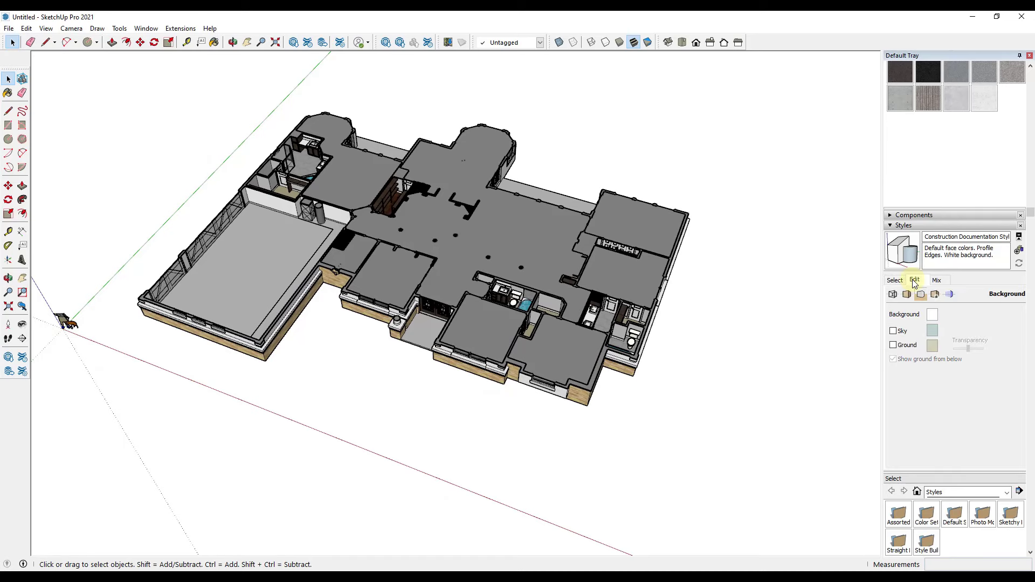
{"action": "left_click", "coordinate": [949, 295]}
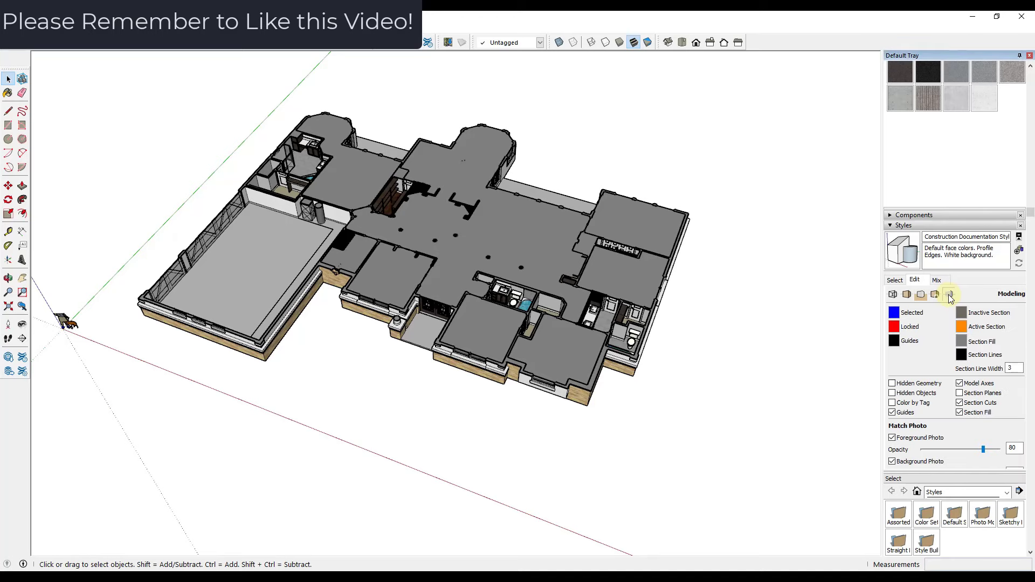
{"action": "left_click", "coordinate": [960, 413]}
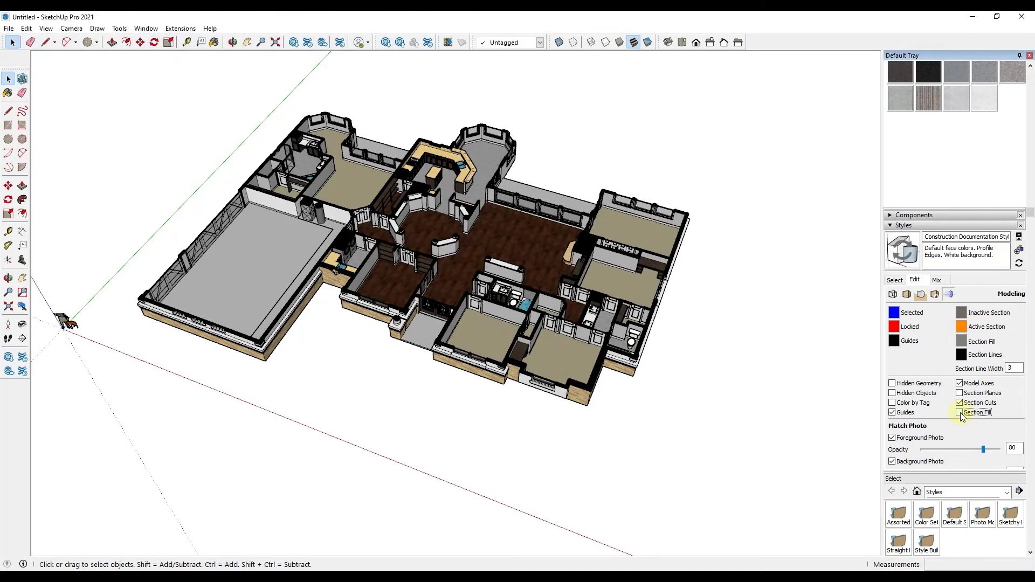
{"action": "left_click", "coordinate": [960, 413]}
{"action": "left_click", "coordinate": [960, 413]}
{"action": "left_click", "coordinate": [959, 413]}
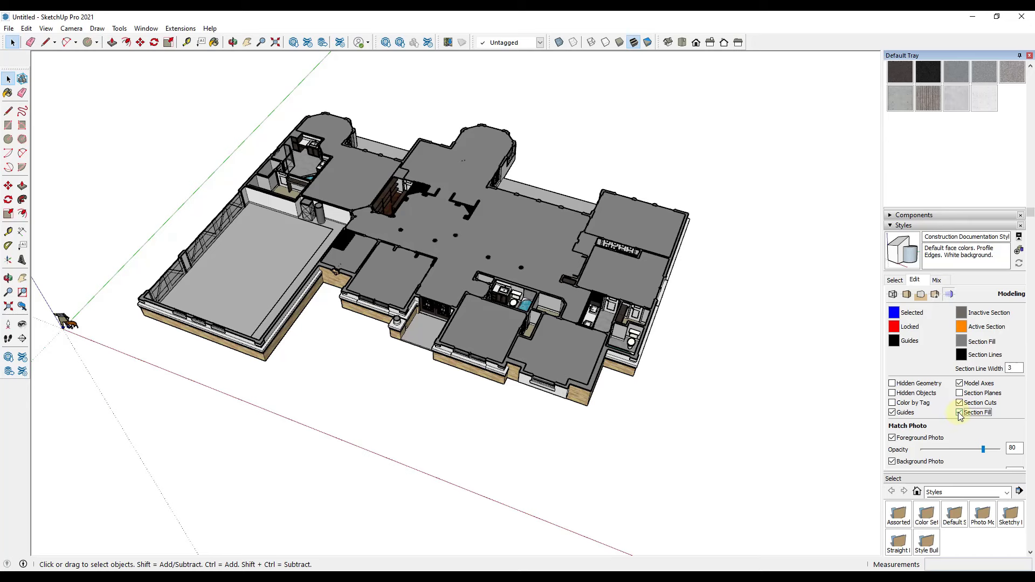
Step: Set the style's Section Fill color to black
{"action": "left_click", "coordinate": [961, 341]}
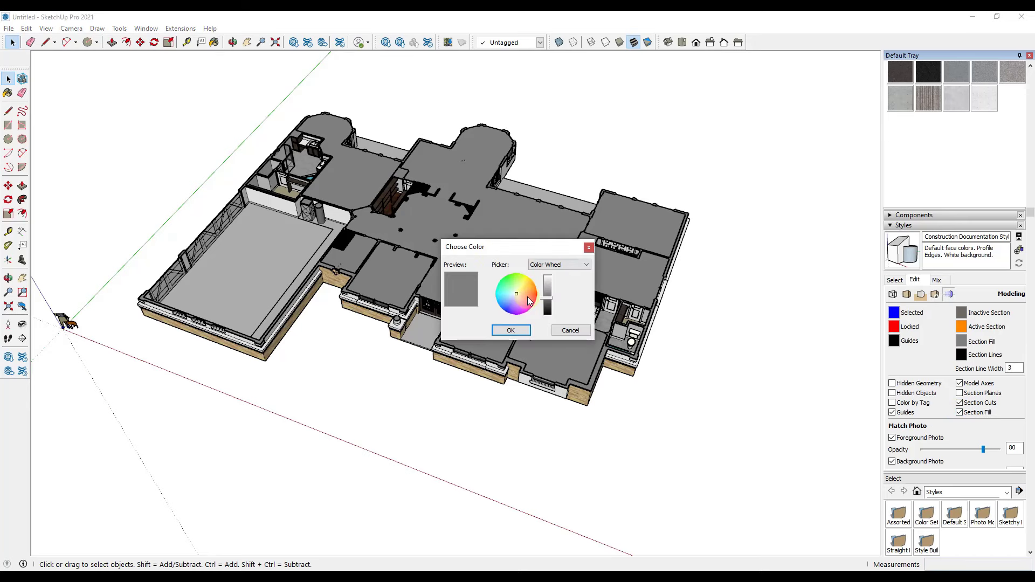
{"action": "left_click_drag", "start_coordinate": [541, 297], "coordinate": [547, 323]}
{"action": "left_click", "coordinate": [505, 328]}
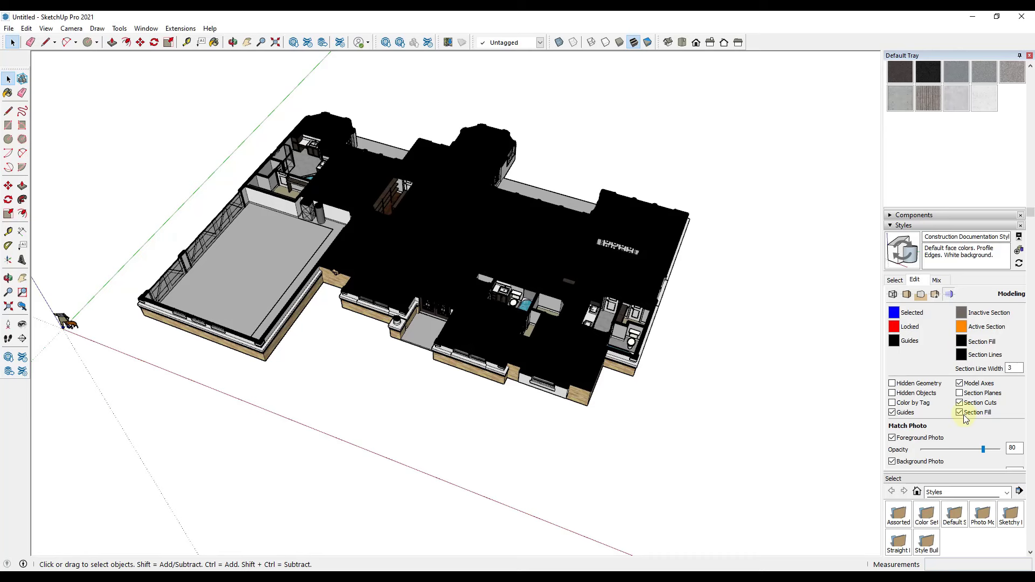
Step: Turn off Section Fill in the current style and update the style with the changes
{"action": "left_click", "coordinate": [958, 413]}
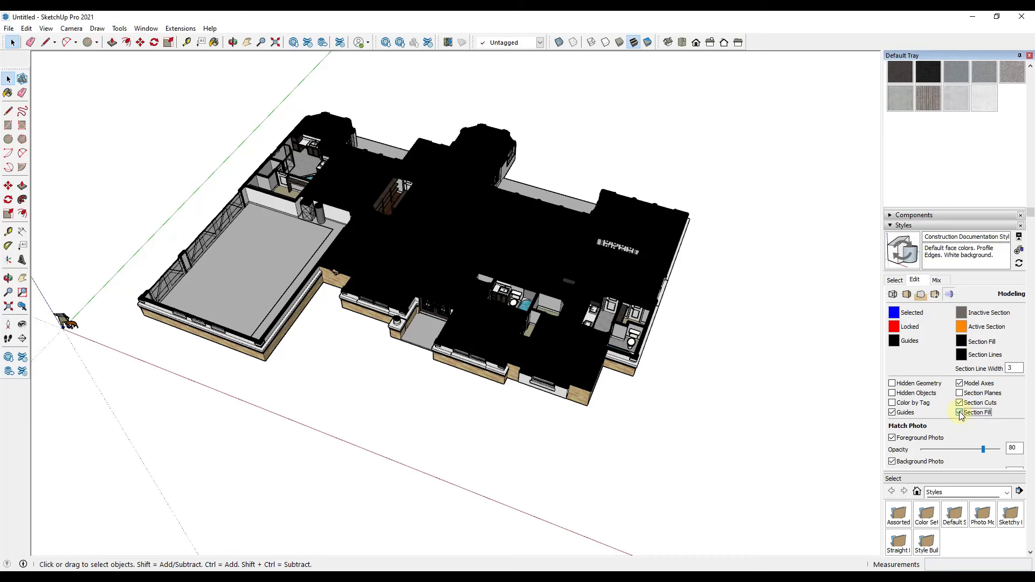
{"action": "left_click", "coordinate": [903, 252]}
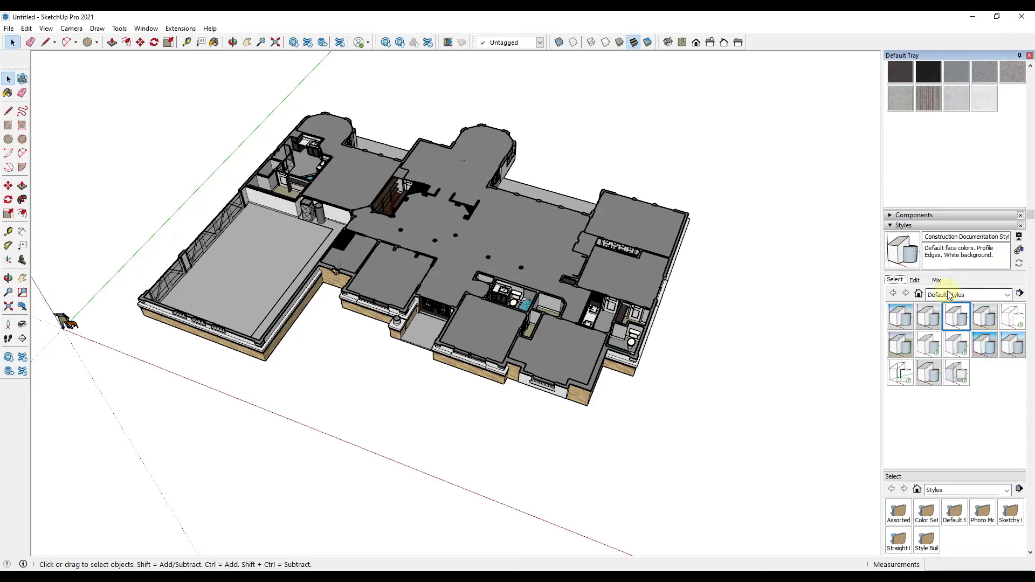
Step: List the styles stored in the model and apply Construction Documentation Style1
{"action": "left_click", "coordinate": [951, 296]}
{"action": "left_click", "coordinate": [949, 305]}
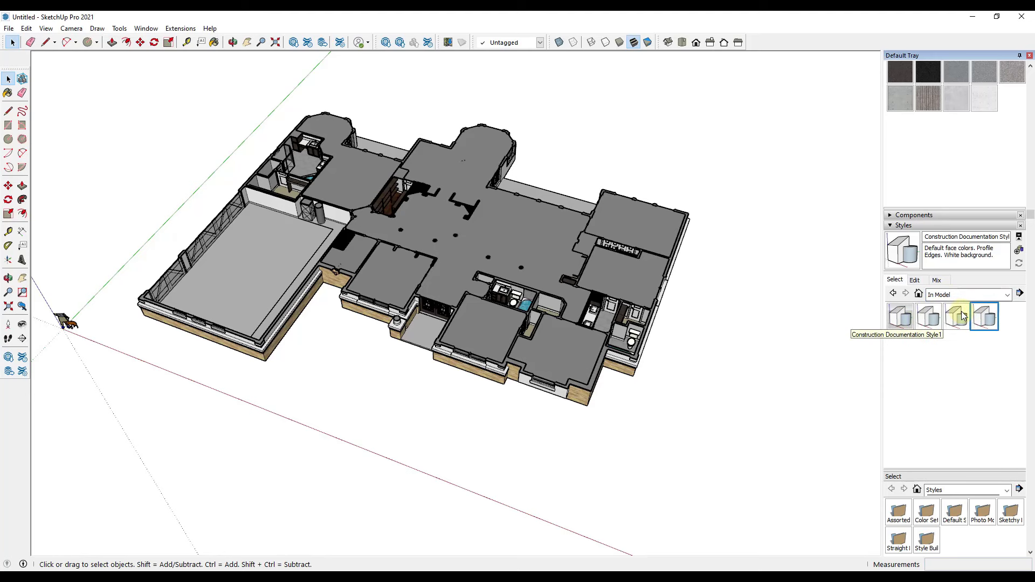
{"action": "left_click", "coordinate": [962, 317]}
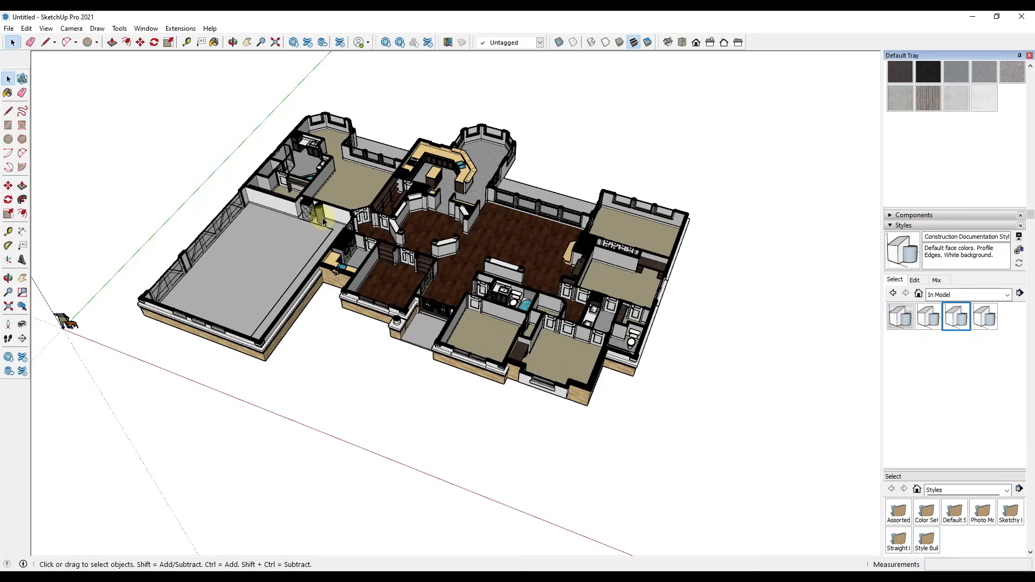
Step: Draw a square about 33' 8" per side on the ground beside the house, near the red axis
{"action": "scroll", "coordinate": [337, 221], "scroll_direction": "down", "scroll_amount": 5}
{"action": "scroll", "coordinate": [464, 249], "scroll_direction": "up", "scroll_amount": 2}
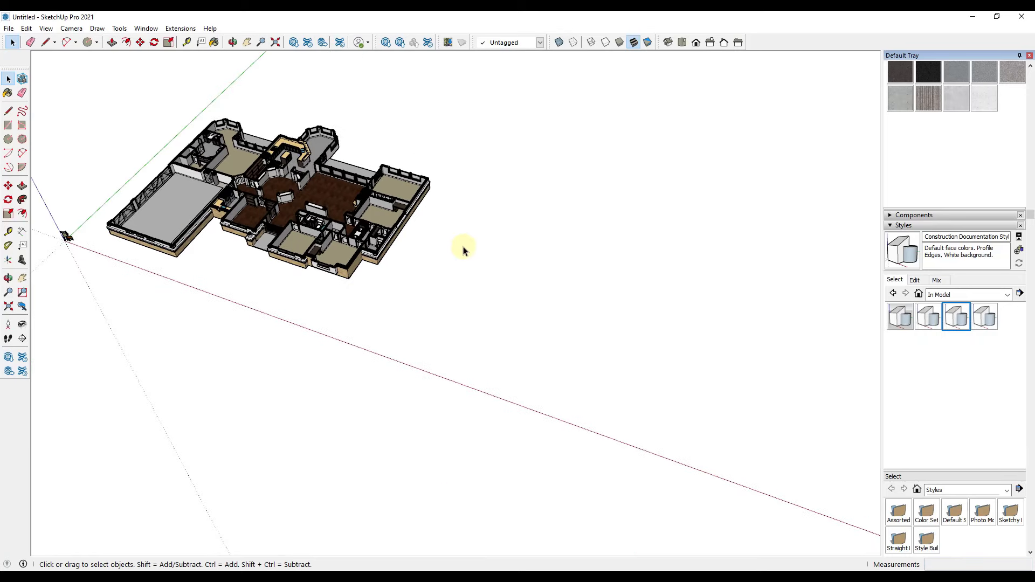
{"action": "key", "text": "r"}
{"action": "left_click", "coordinate": [423, 315]}
{"action": "left_click", "coordinate": [568, 271]}
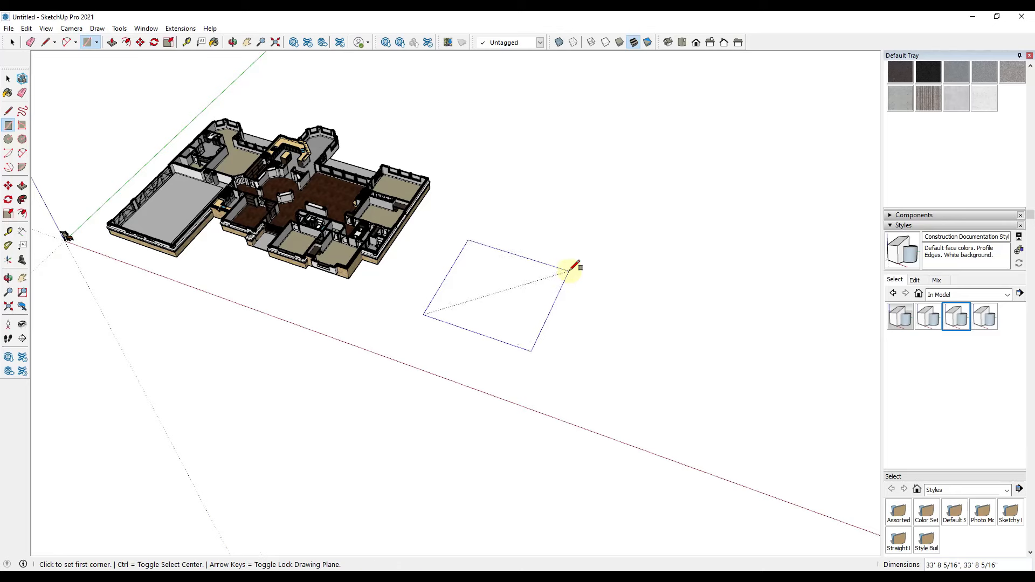
Step: Offset the square's outline inward to form a narrow wall band around its perimeter
{"action": "key", "text": "space"}
{"action": "key", "text": "f"}
{"action": "left_click", "coordinate": [561, 289]}
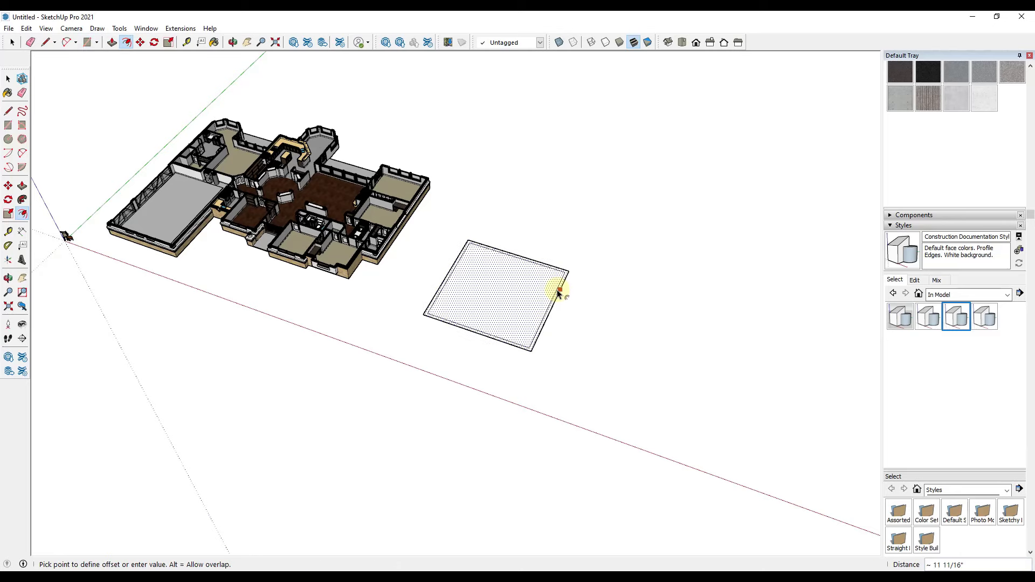
{"action": "left_click", "coordinate": [556, 296]}
{"action": "scroll", "coordinate": [554, 295], "scroll_direction": "up", "scroll_amount": 3}
Step: Push/Pull the perimeter band upward into walls that rise through the section plane's cut
{"action": "key", "text": "p"}
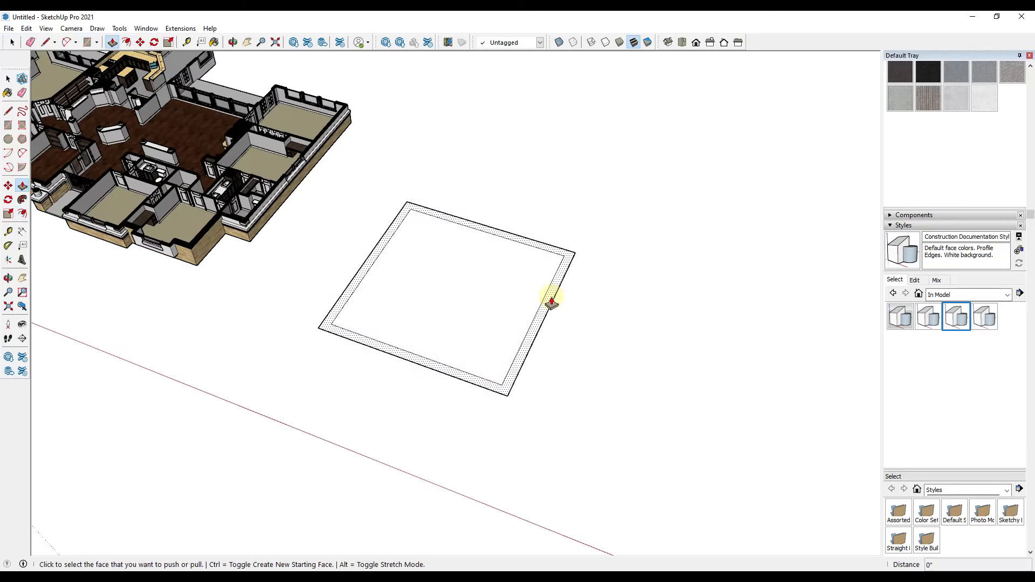
{"action": "left_click", "coordinate": [551, 296]}
{"action": "left_click", "coordinate": [569, 194]}
{"action": "key", "text": "space"}
{"action": "scroll", "coordinate": [557, 277], "scroll_direction": "down", "scroll_amount": 3}
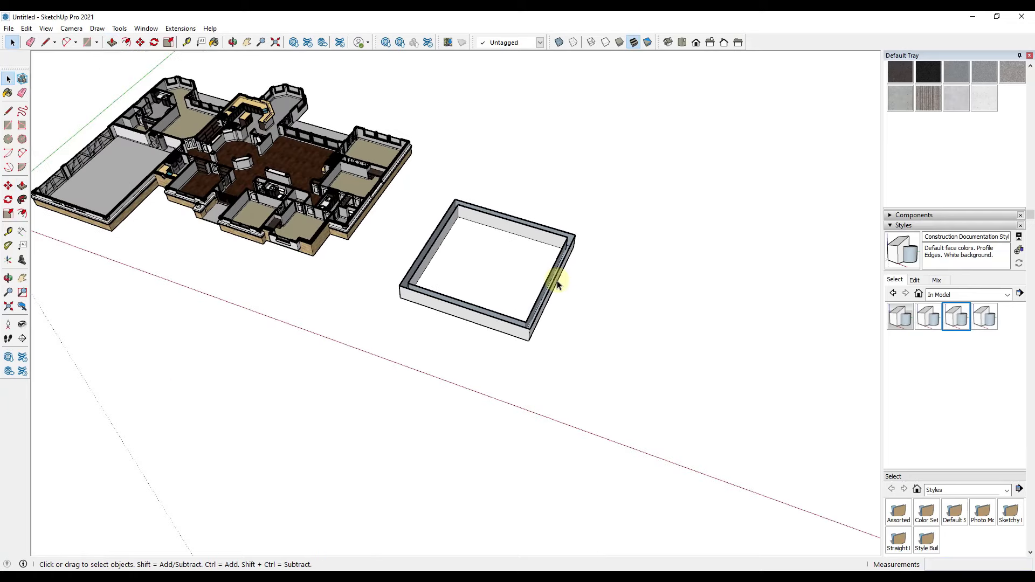
{"action": "scroll", "coordinate": [558, 251], "scroll_direction": "up", "scroll_amount": 3}
{"action": "scroll", "coordinate": [558, 251], "scroll_direction": "down", "scroll_amount": 4}
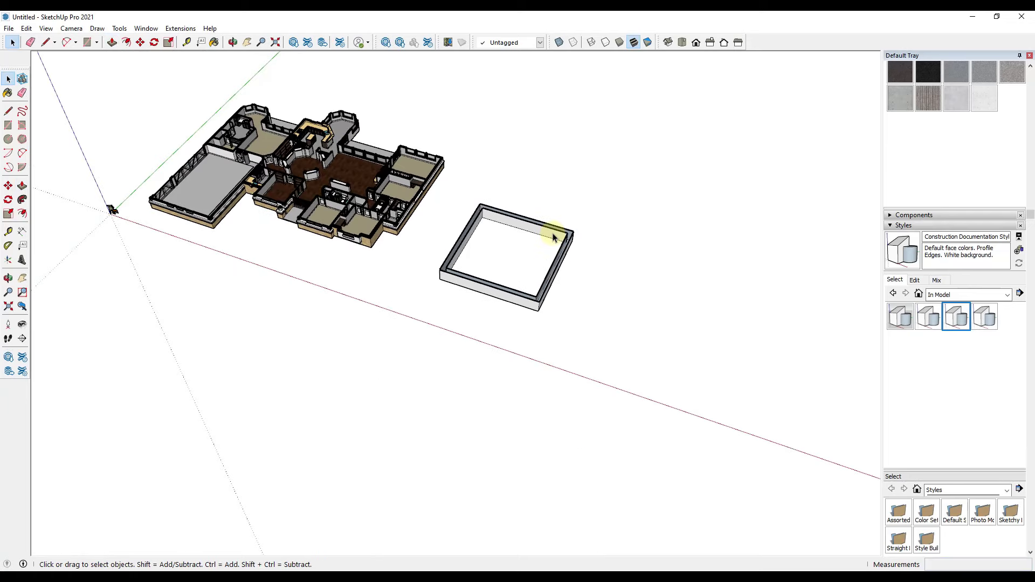
Step: Show the section planes and deactivate the cut of the plane slicing the house and the square walls
{"action": "left_click", "coordinate": [46, 28]}
{"action": "left_click", "coordinate": [67, 90]}
{"action": "right_click", "coordinate": [597, 204]}
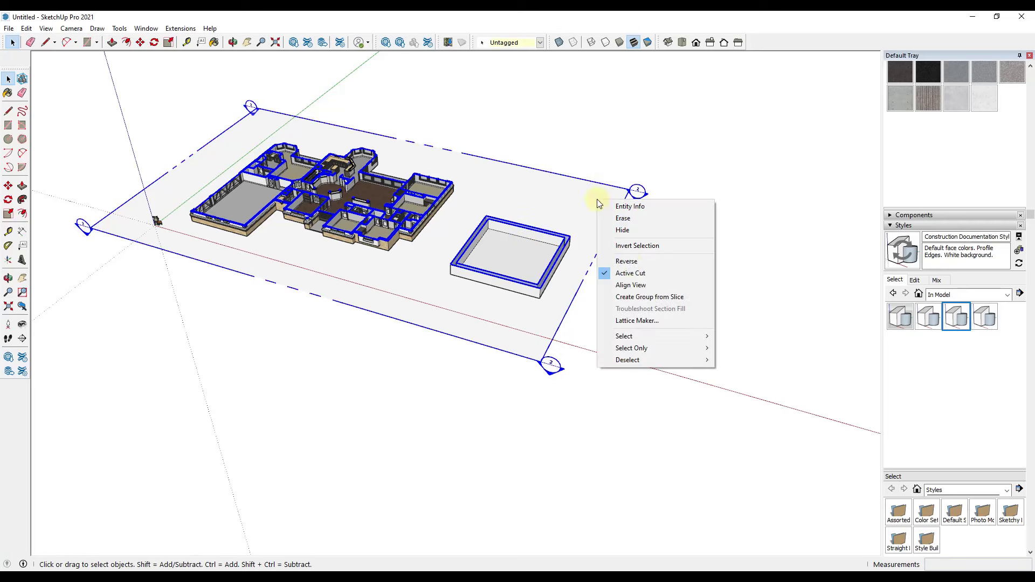
{"action": "left_click", "coordinate": [630, 272]}
Step: Reactivate the section plane's cut through the house and the square walls
{"action": "scroll", "coordinate": [565, 263], "scroll_direction": "up", "scroll_amount": 3}
{"action": "middle_click_drag", "start_coordinate": [483, 219], "coordinate": [511, 222]}
{"action": "right_click", "coordinate": [623, 213]}
{"action": "left_click", "coordinate": [665, 279]}
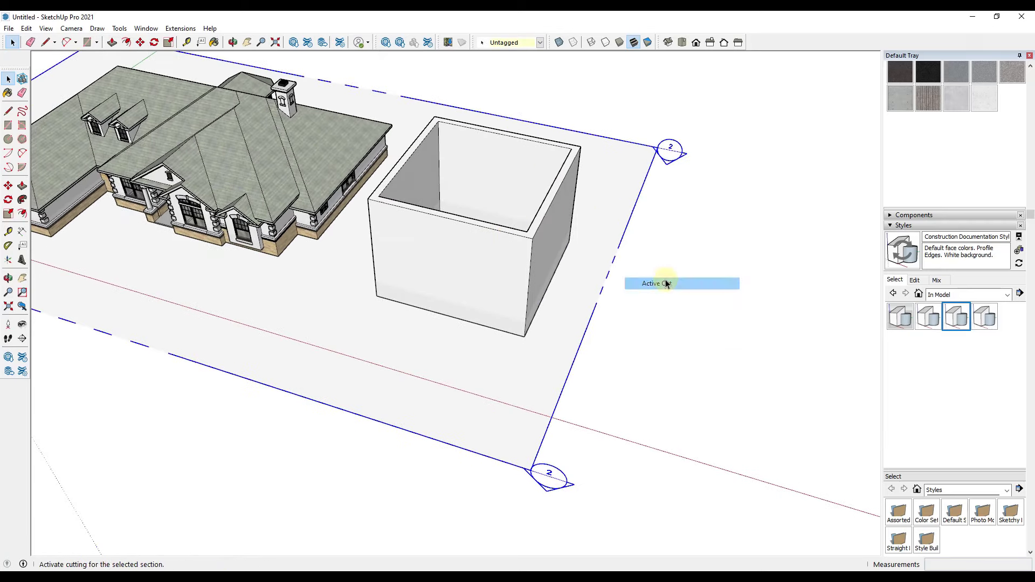
{"action": "middle_click_drag", "start_coordinate": [513, 258], "coordinate": [603, 329]}
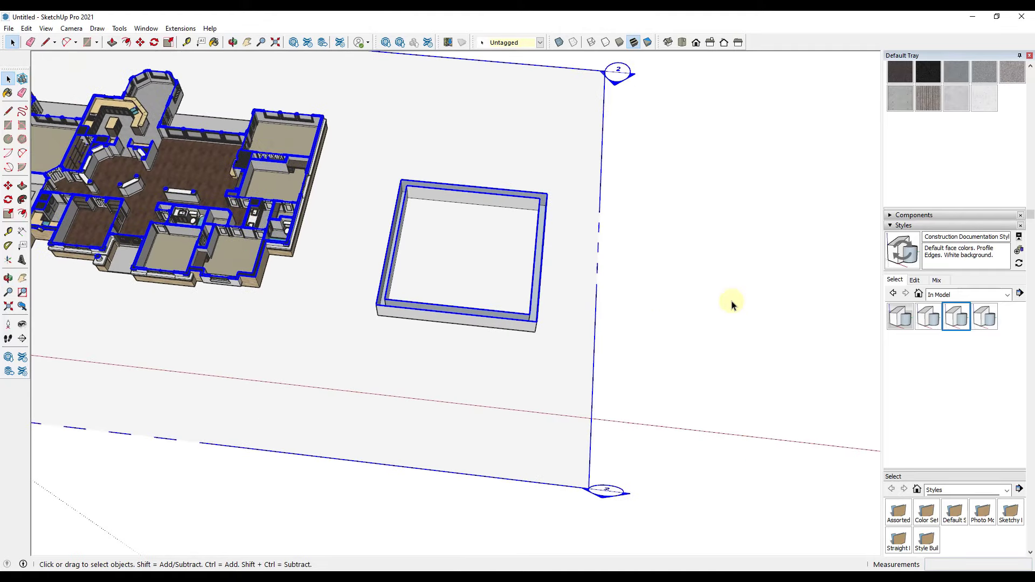
Step: Set the camera to the Top view with Parallel Projection
{"action": "left_click", "coordinate": [710, 43]}
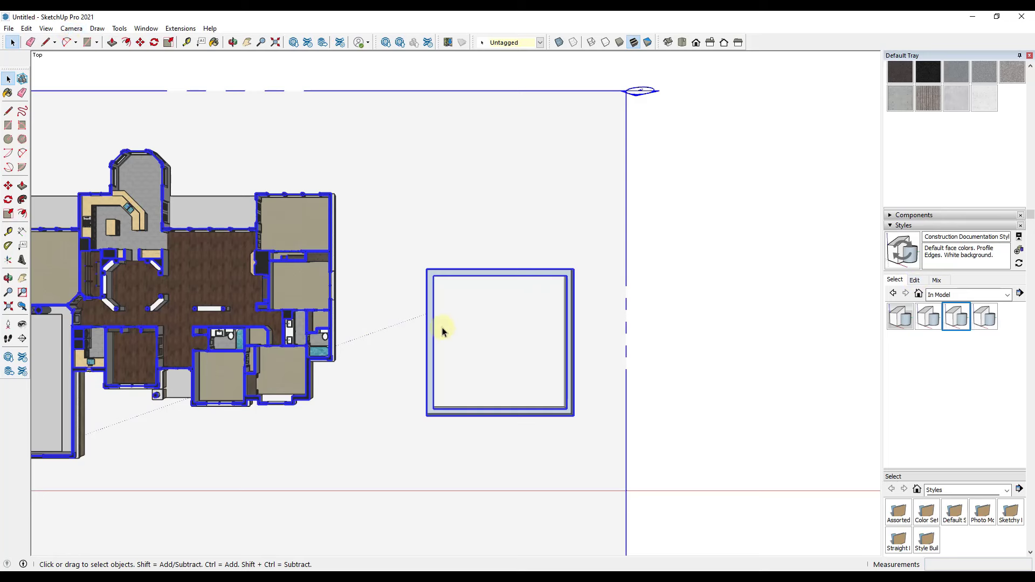
{"action": "left_click", "coordinate": [72, 28]}
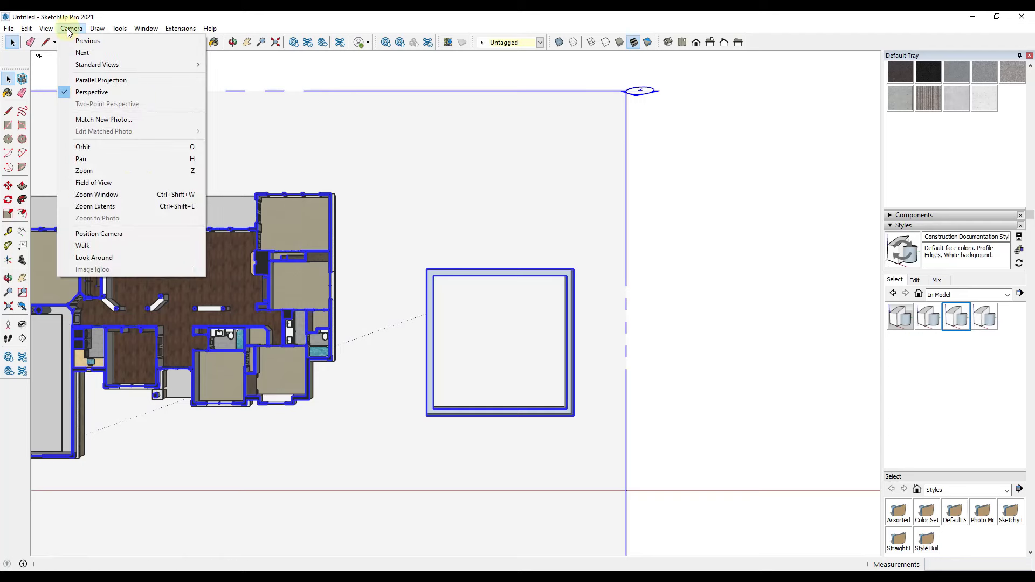
{"action": "left_click", "coordinate": [100, 79]}
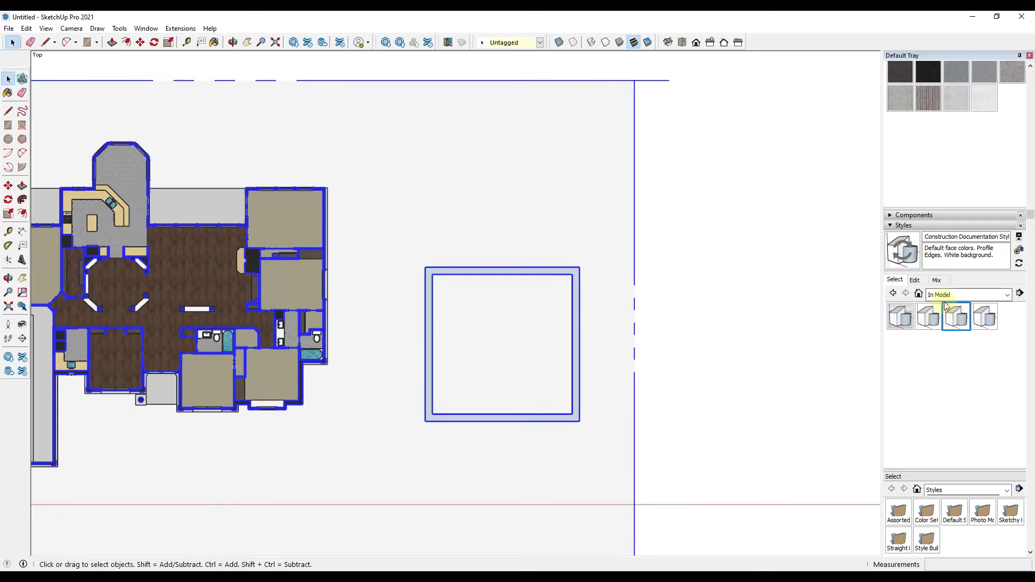
Step: Turn on Section Fill in the current style and set the fill color to black
{"action": "left_click", "coordinate": [915, 282]}
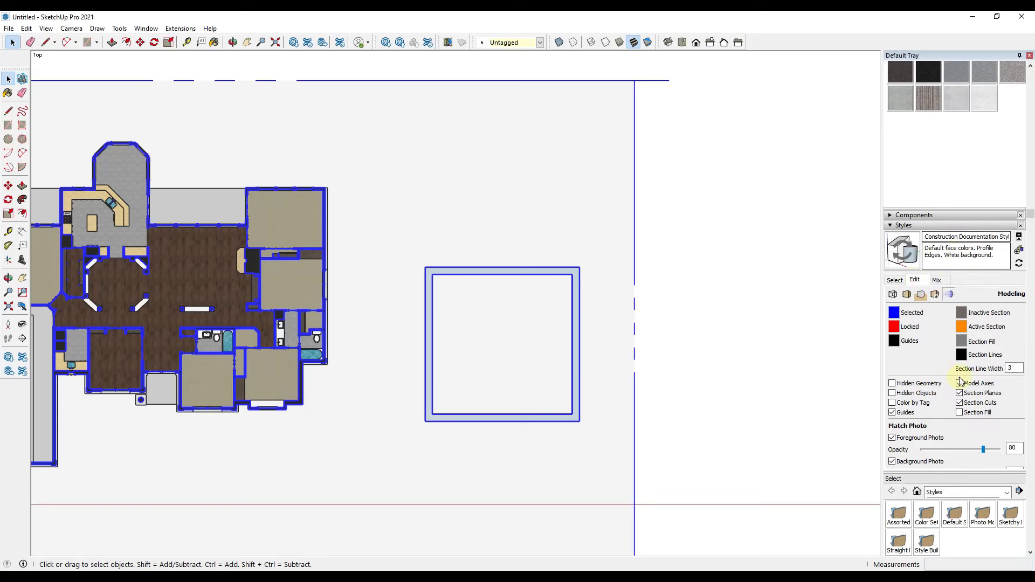
{"action": "left_click", "coordinate": [959, 412]}
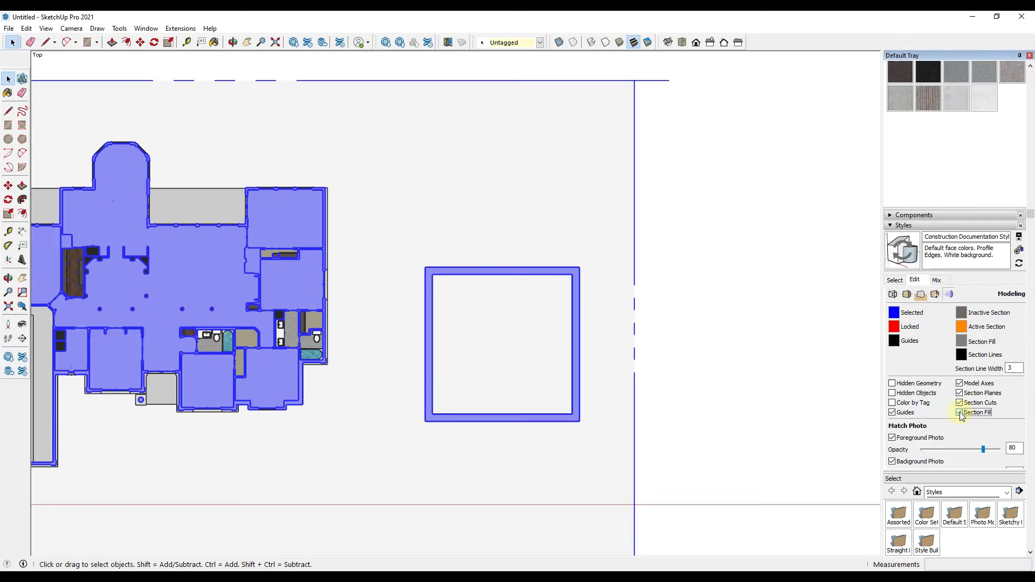
{"action": "left_click", "coordinate": [960, 342]}
{"action": "left_click_drag", "start_coordinate": [548, 303], "coordinate": [547, 315]}
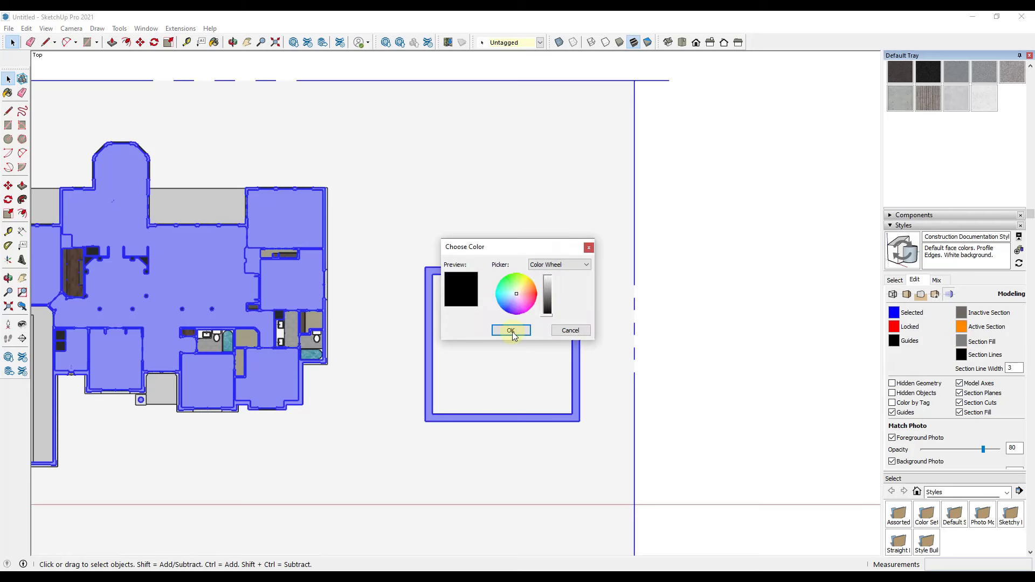
{"action": "left_click", "coordinate": [509, 331]}
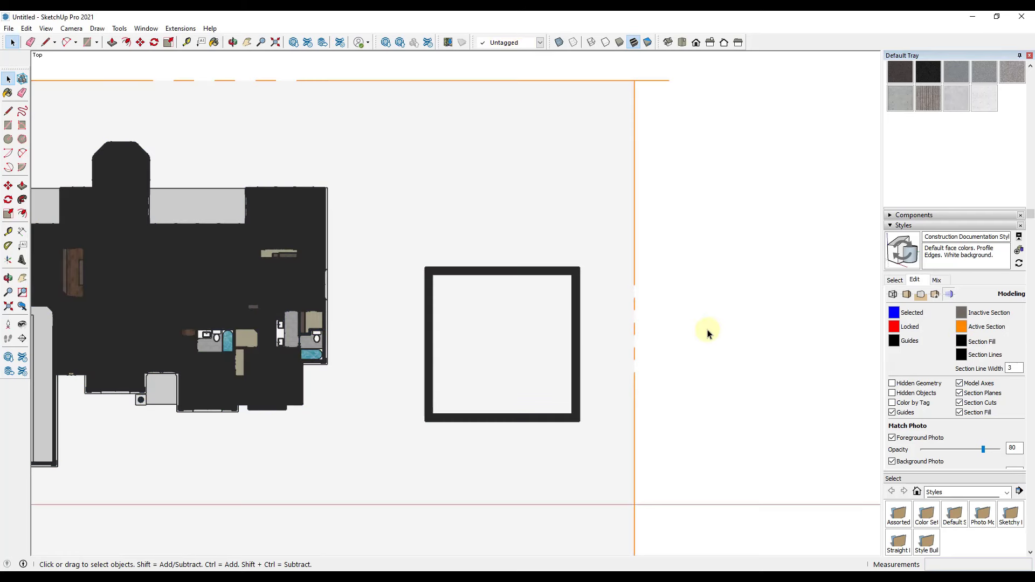
{"action": "scroll", "coordinate": [705, 332], "scroll_direction": "up", "scroll_amount": 1}
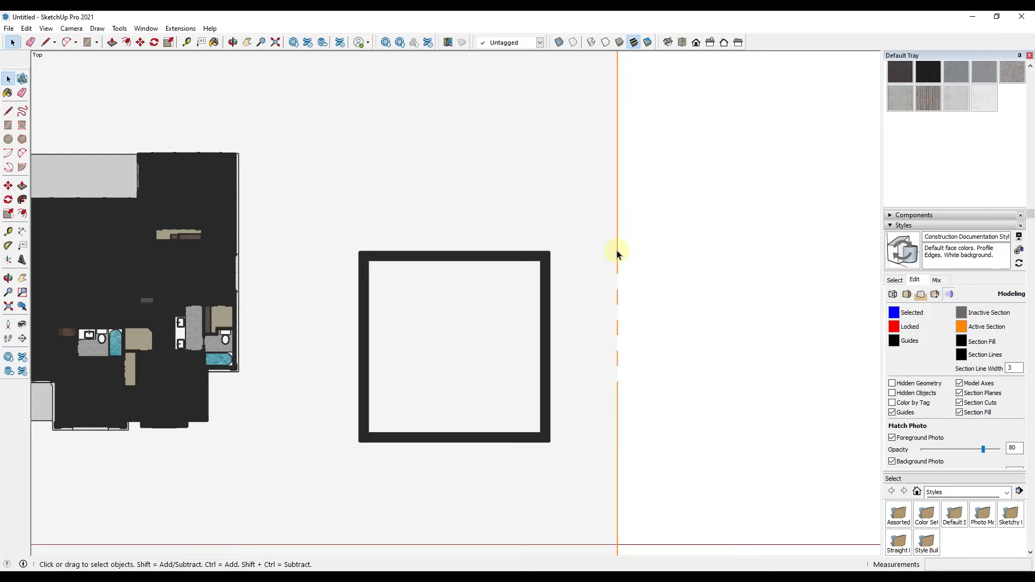
{"action": "key", "text": "shift+z"}
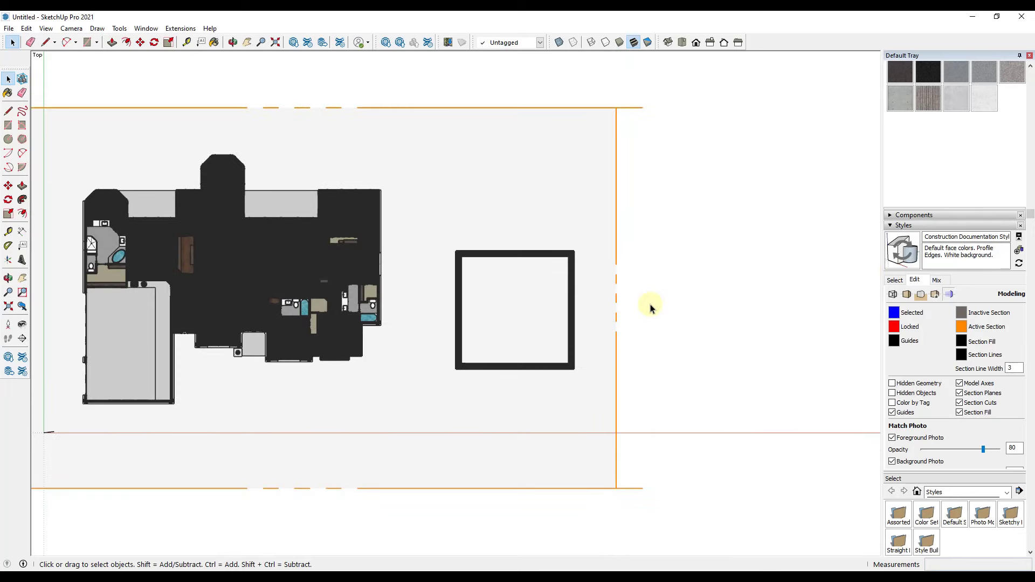